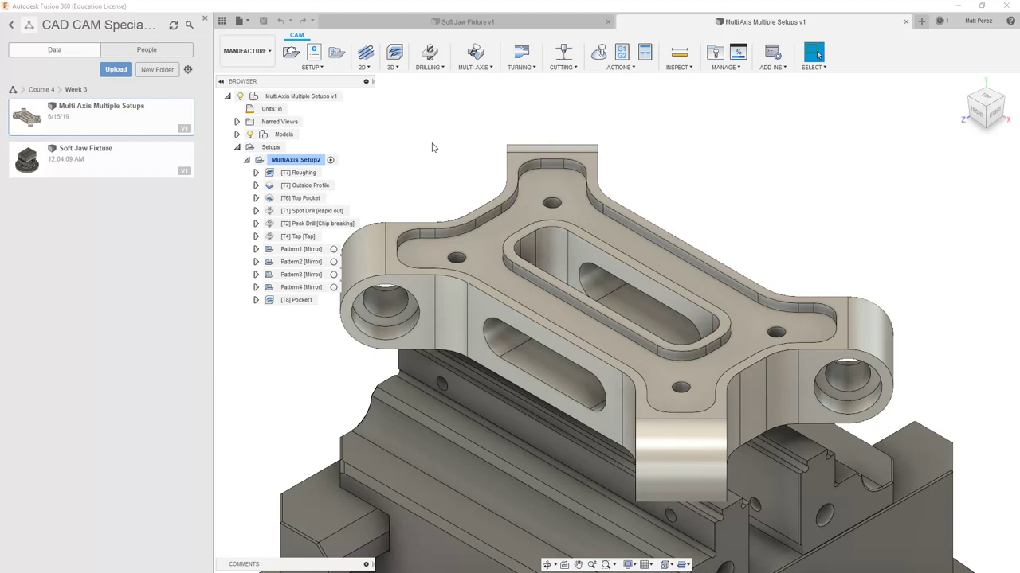
Switch to the Design workspace and select the Link:1 component.
left_click(257, 54)
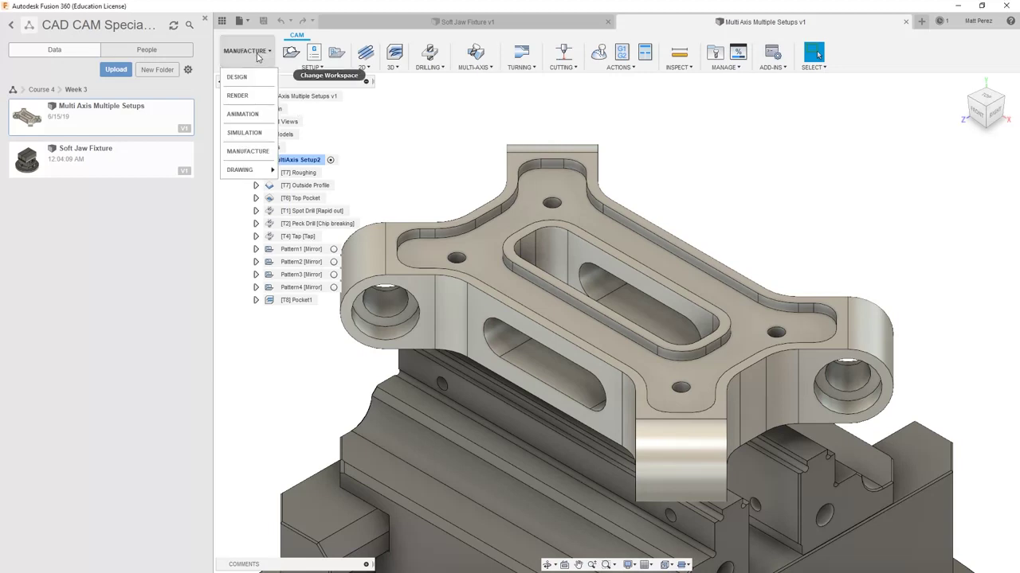
left_click(238, 77)
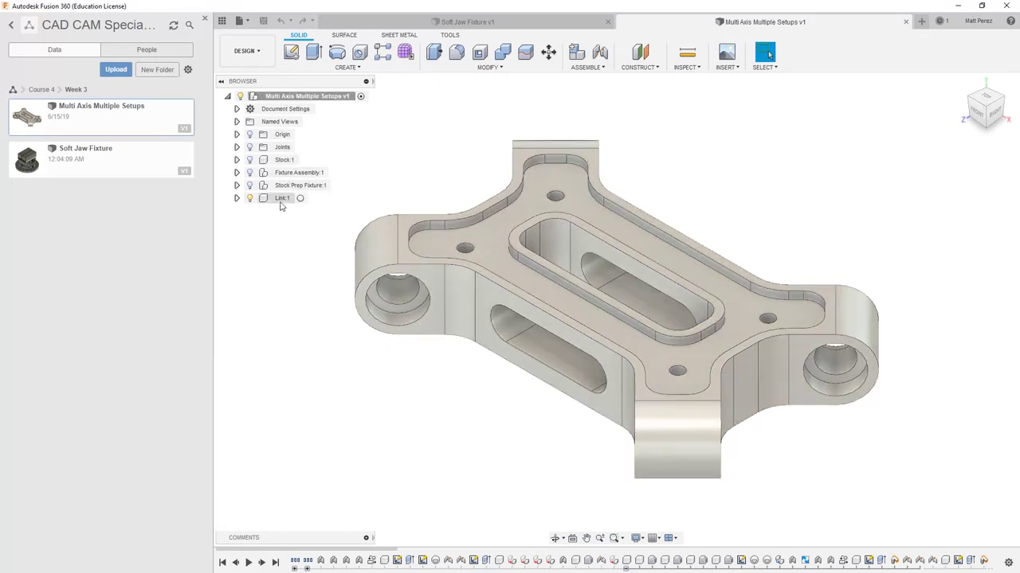
left_click(281, 201)
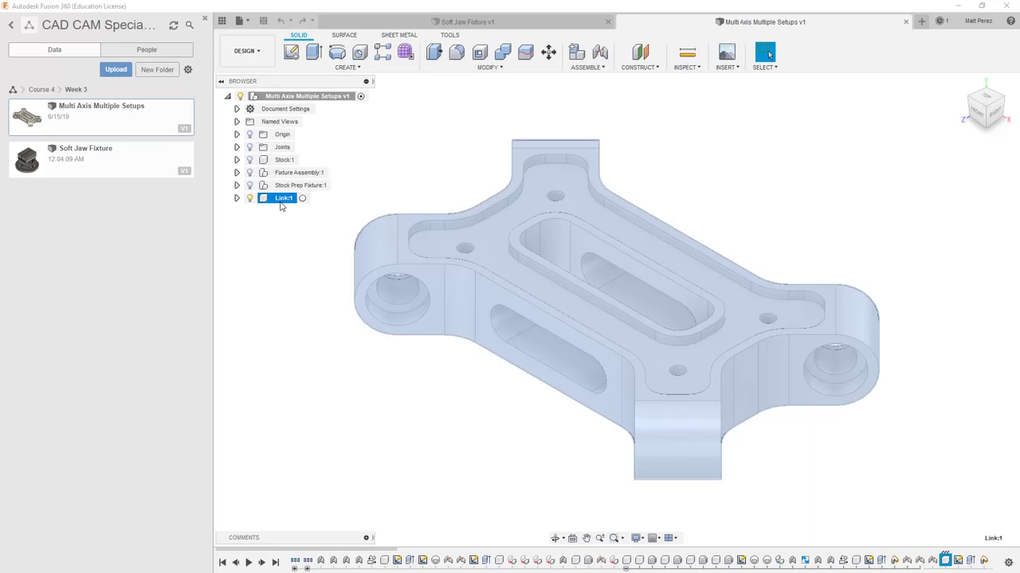
Derive Link:1 into a new design, keeping the Create New Design option.
left_click(347, 68)
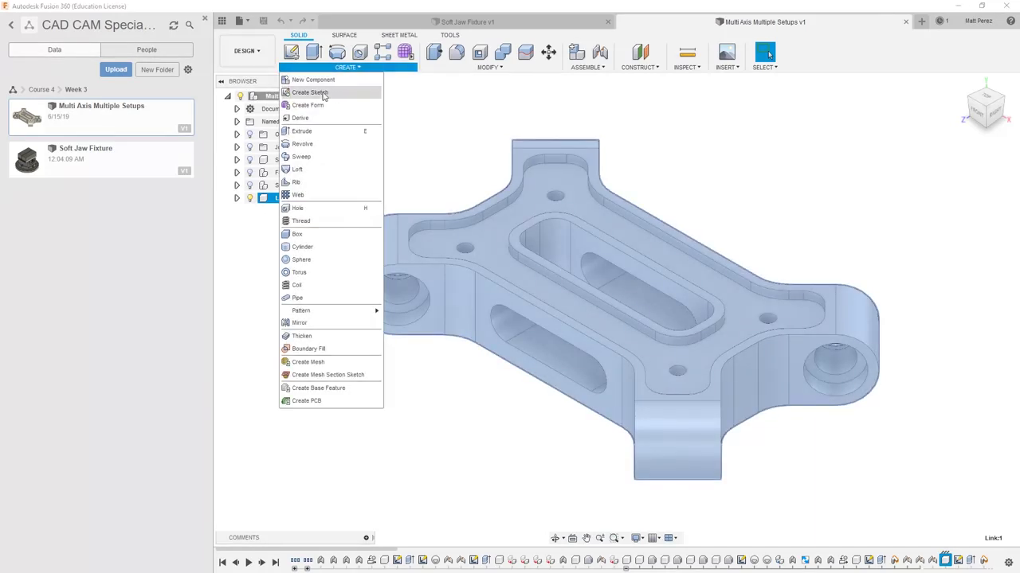
left_click(312, 119)
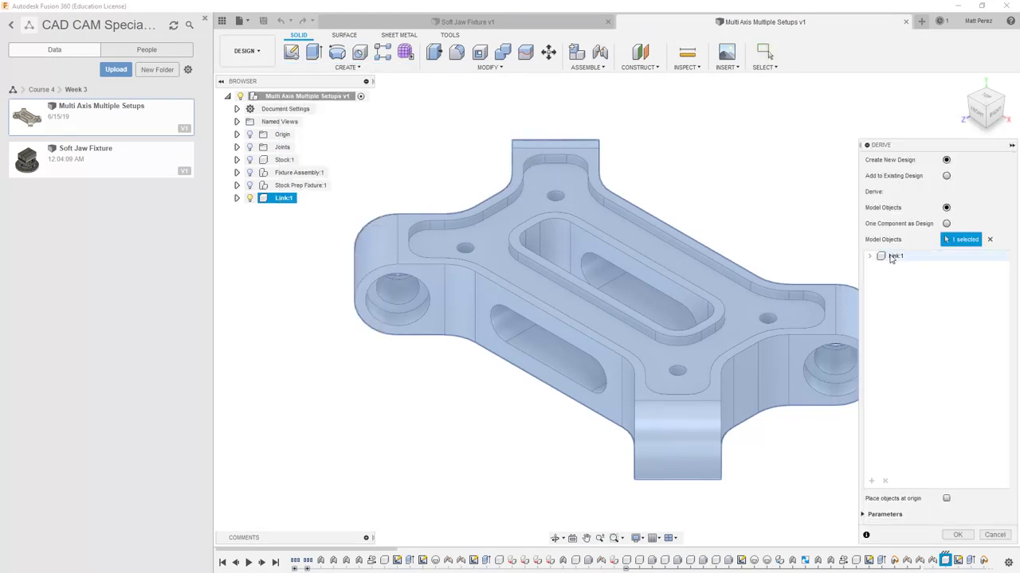
left_click(946, 176)
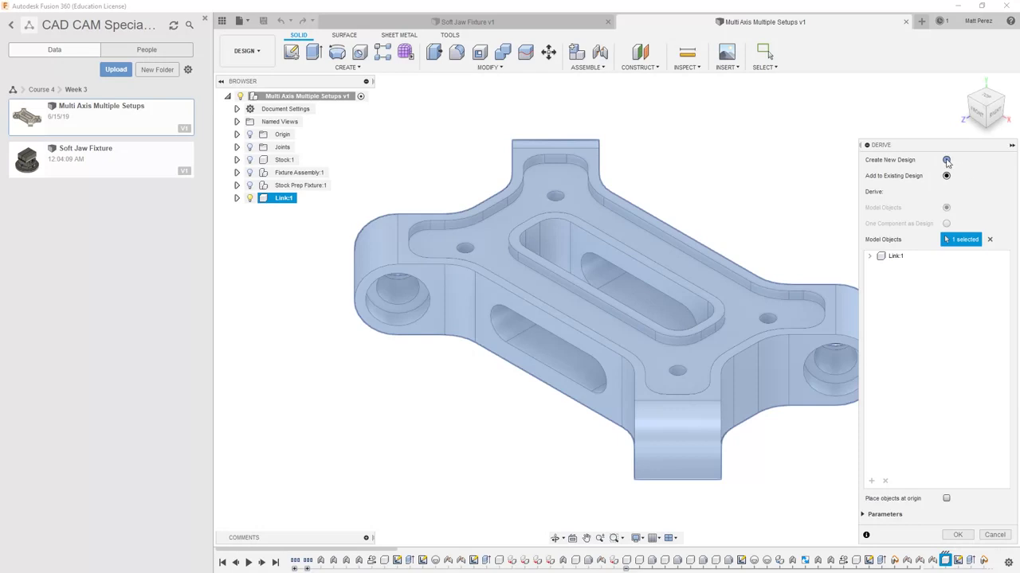
left_click(947, 160)
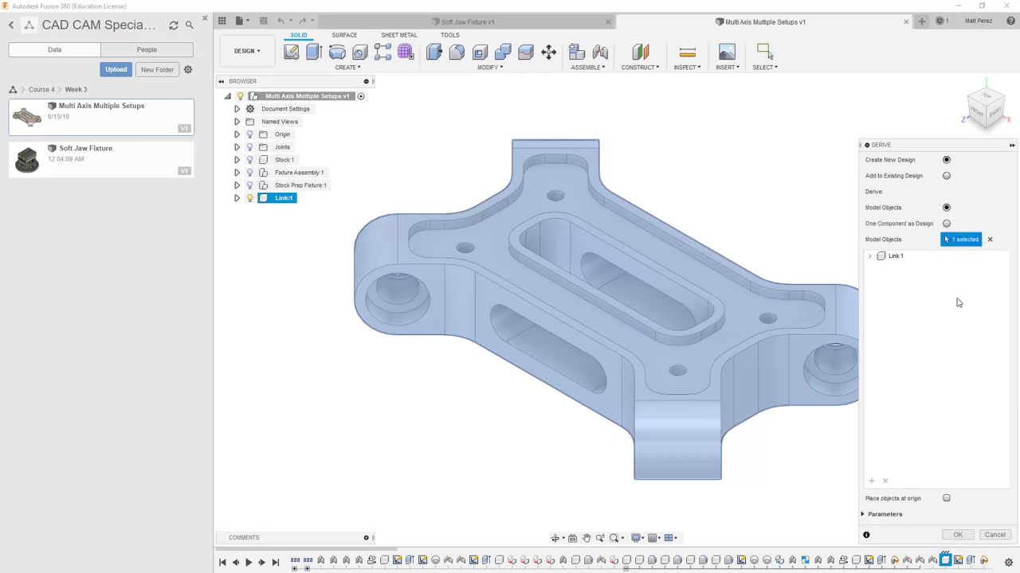
left_click(956, 536)
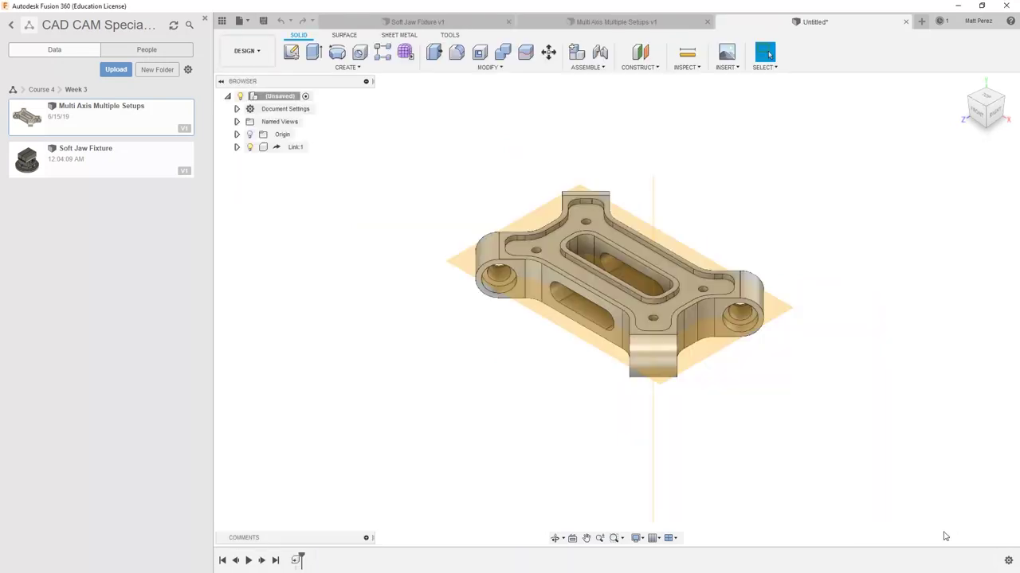
Break the derive link on Link:1, then bring up the Soft Jaw Fixture v1 tab.
left_click(297, 150)
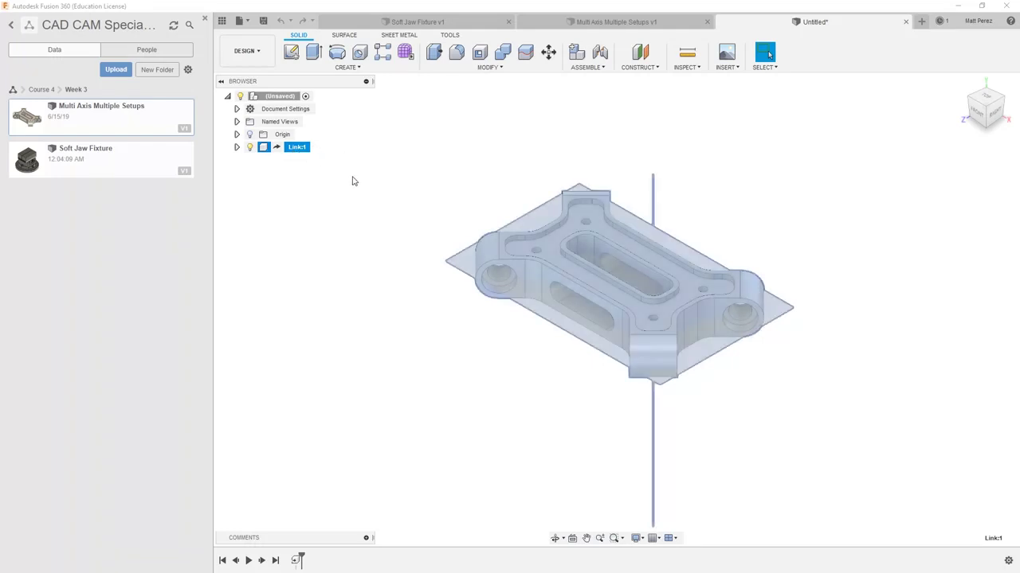
right_click(284, 151)
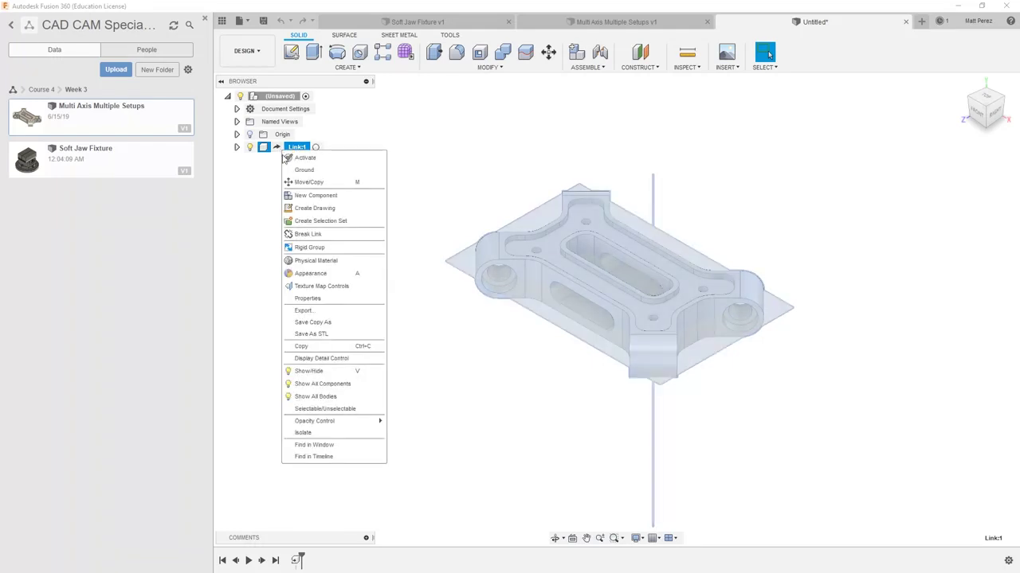
left_click(318, 234)
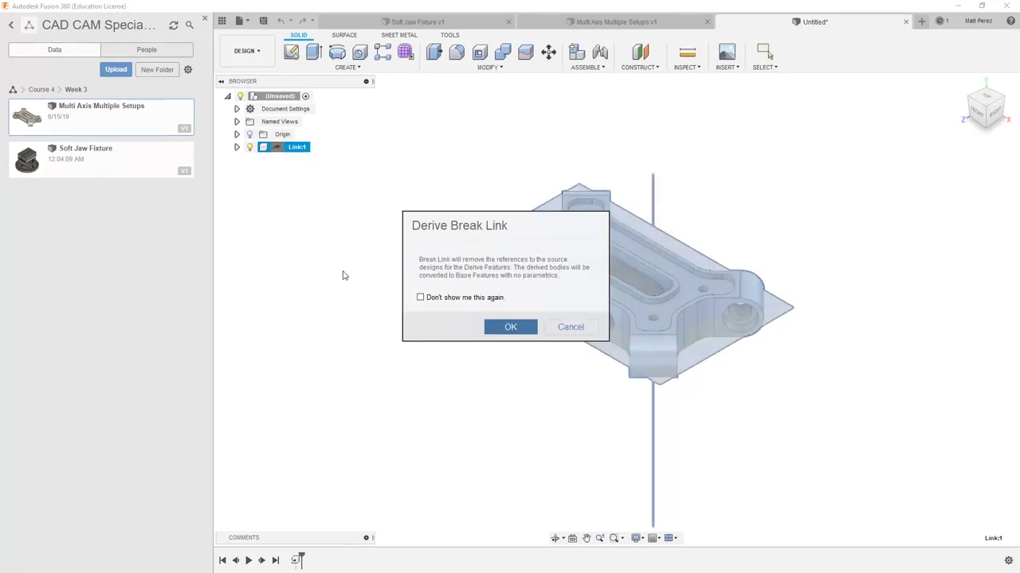
left_click(510, 327)
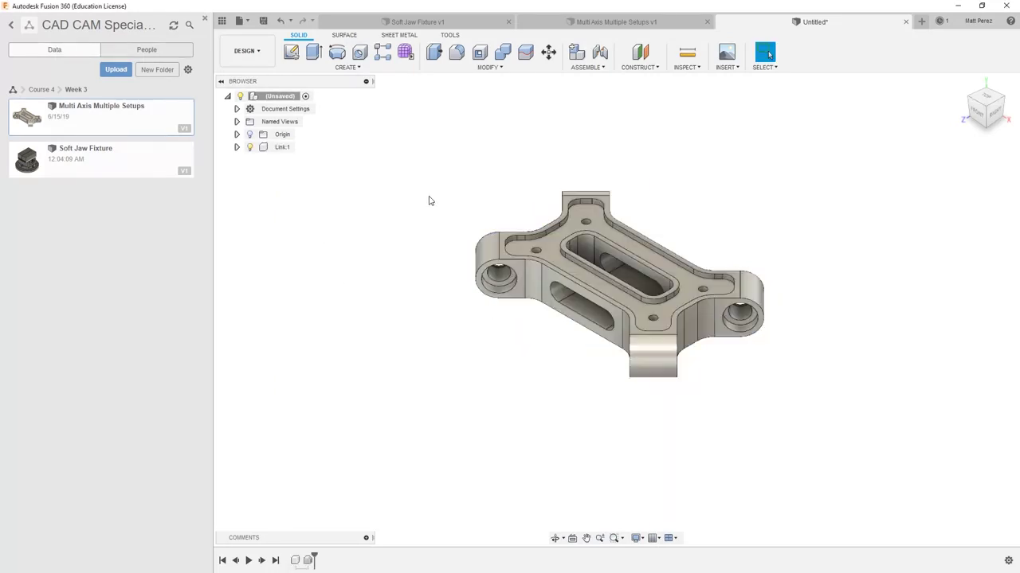
left_click(289, 147)
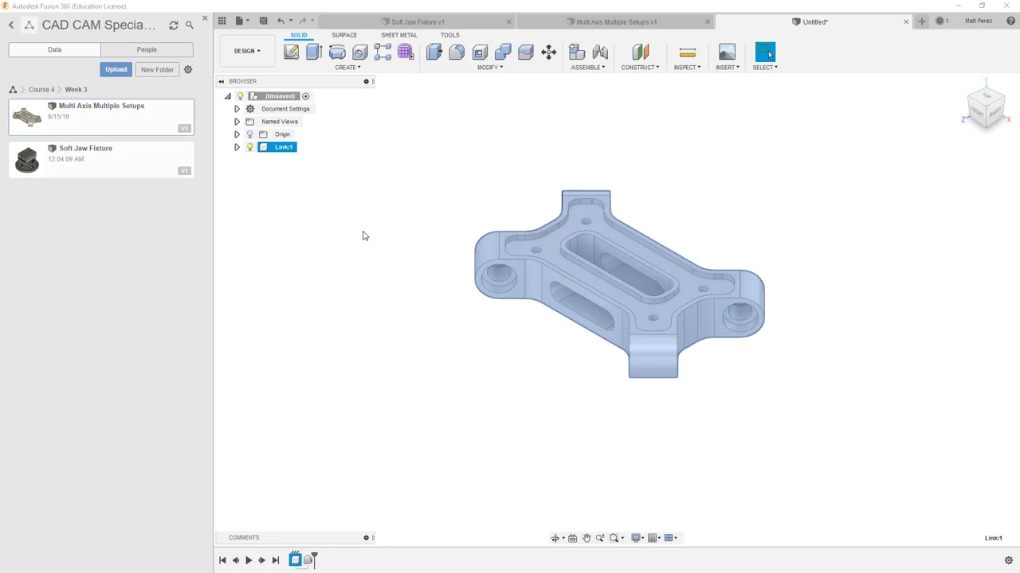
left_click(418, 21)
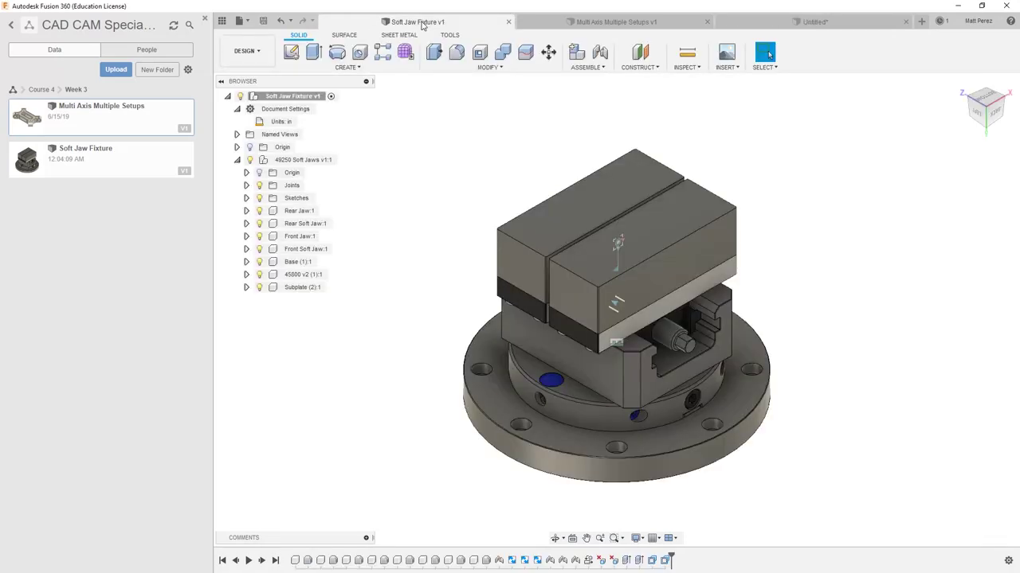
Compare the Untitled derived design with Multi Axis Multiple Setups v1 across tabs.
left_click(594, 22)
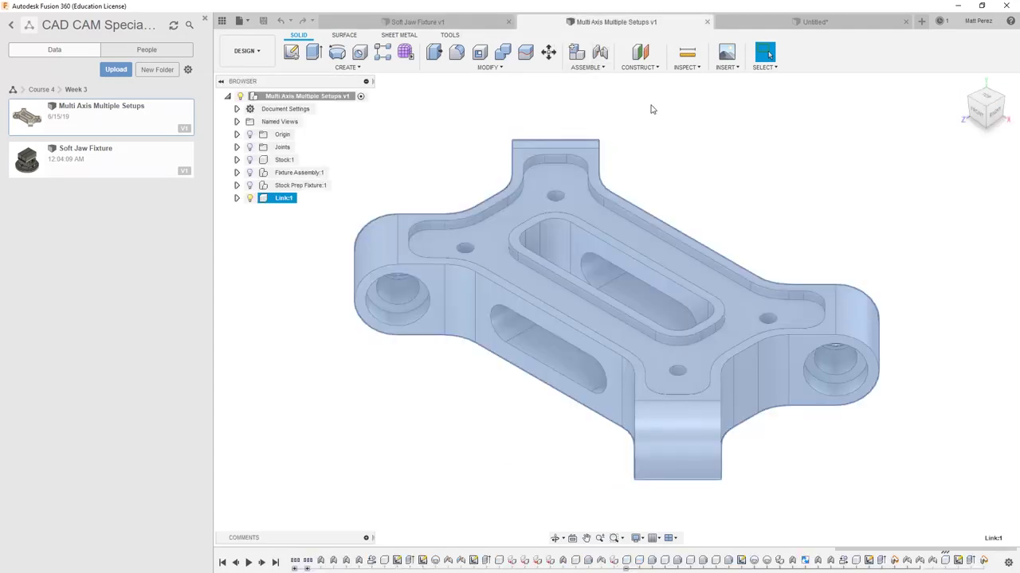
left_click(754, 24)
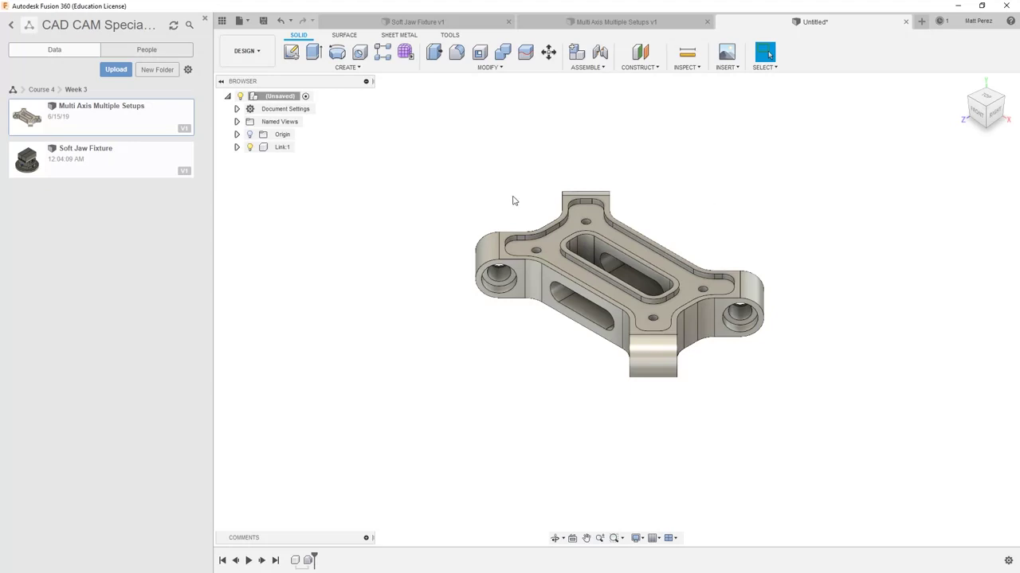
left_click(283, 148)
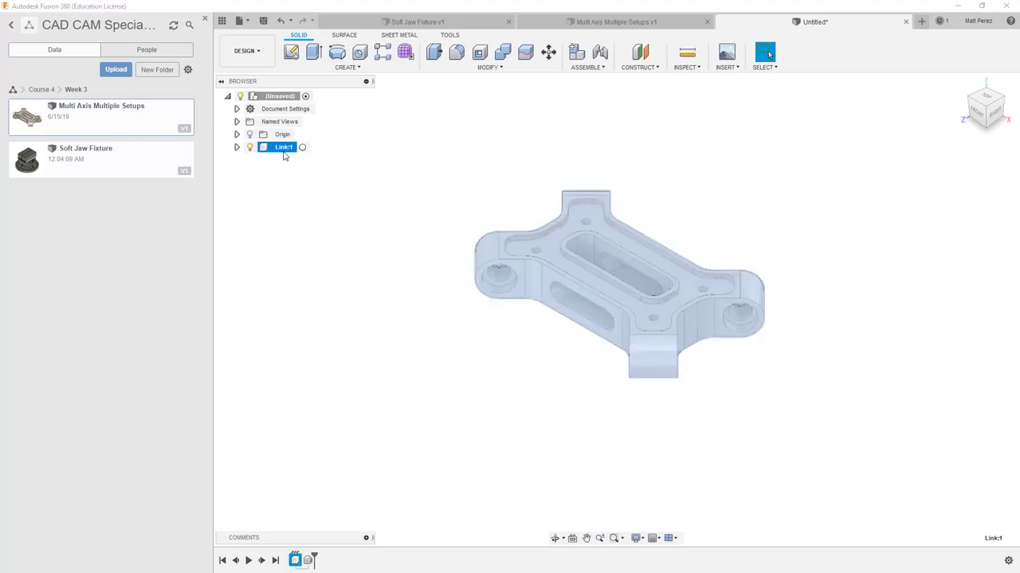
left_click(611, 22)
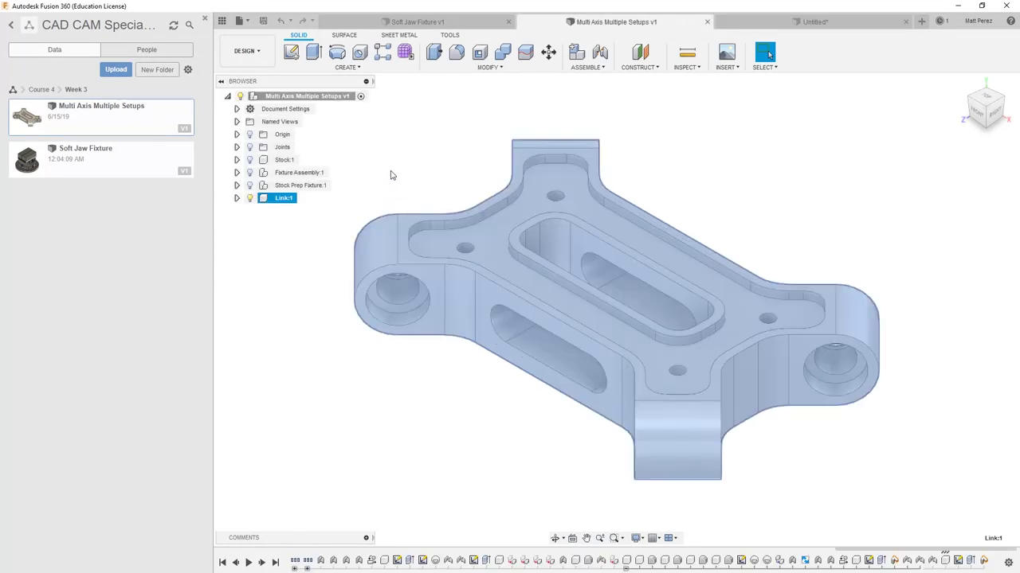
left_click(846, 24)
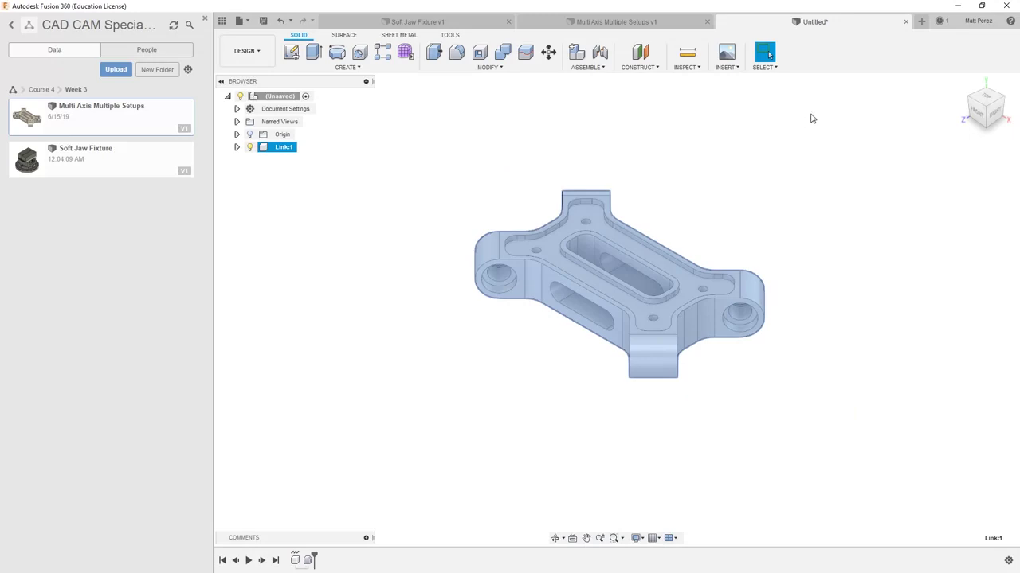
Close the Untitled design without saving and pick Soft Jaw Fixture in the project data.
left_click(905, 23)
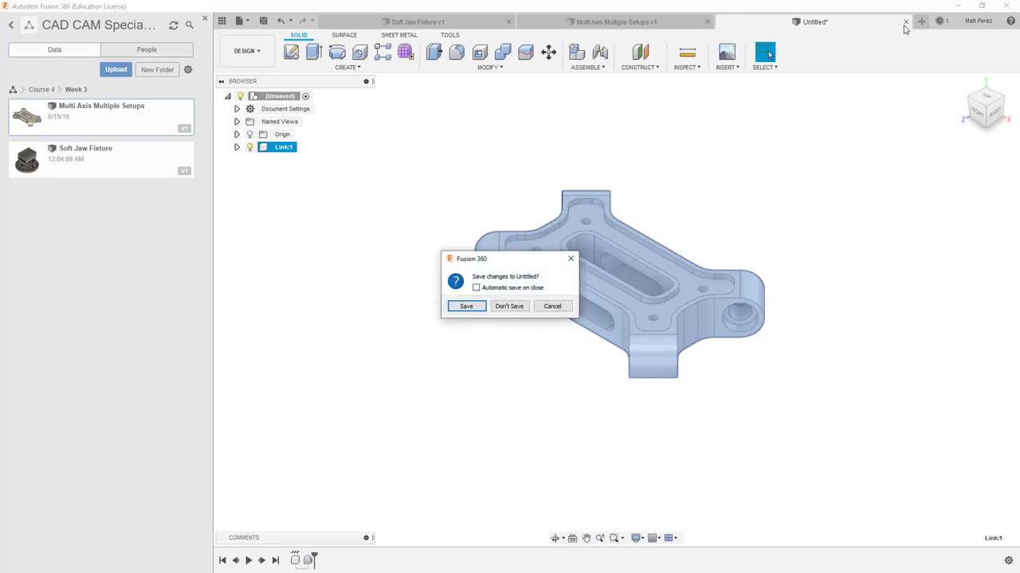
left_click(514, 307)
left_click(141, 170)
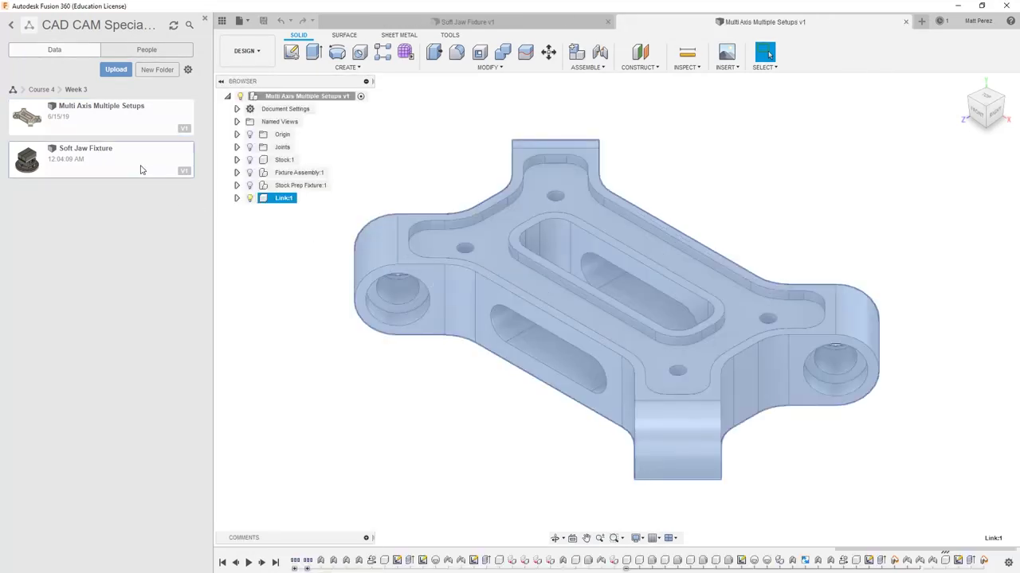
Show Stock:1, Fixture Assembly:1 and Stock Prep Fixture:1 in the browser.
left_click(701, 167)
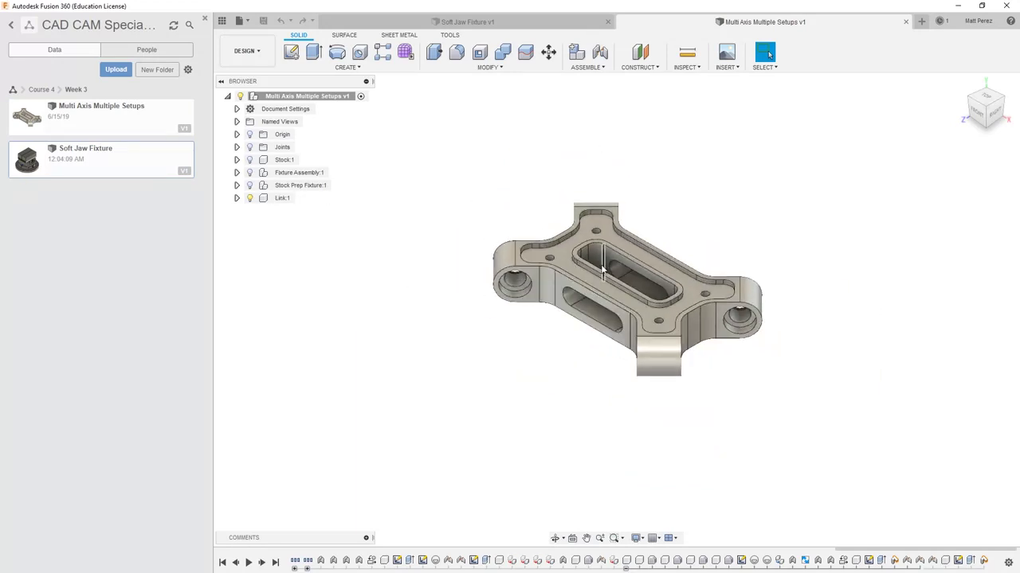
left_click(250, 184)
left_click(250, 160)
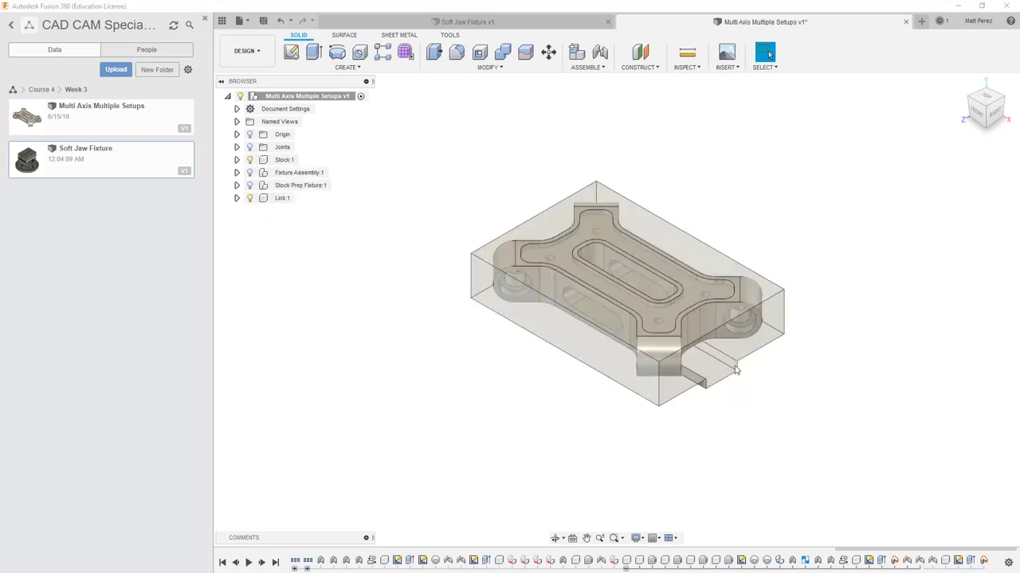
left_click(250, 172)
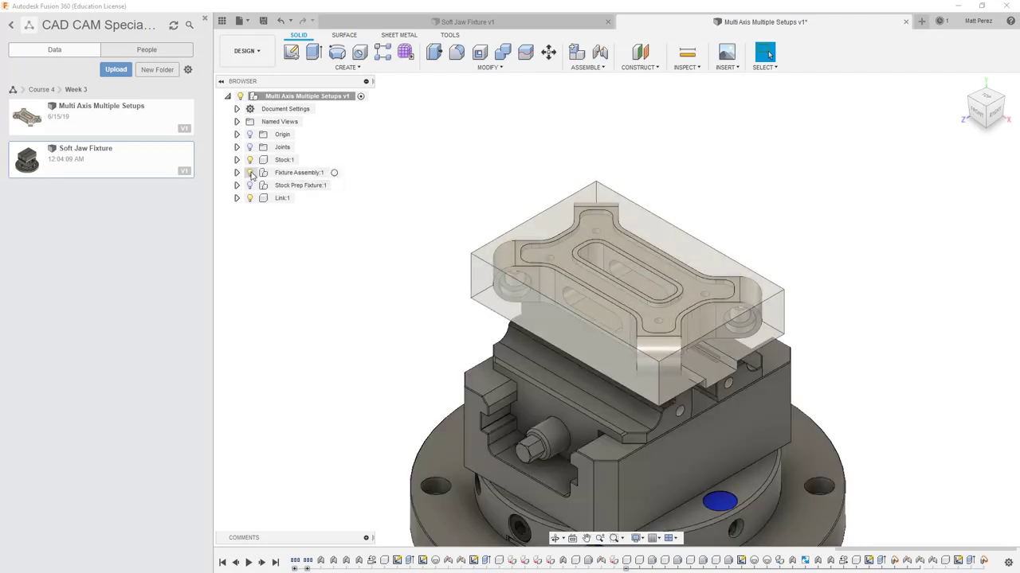
left_click(250, 185)
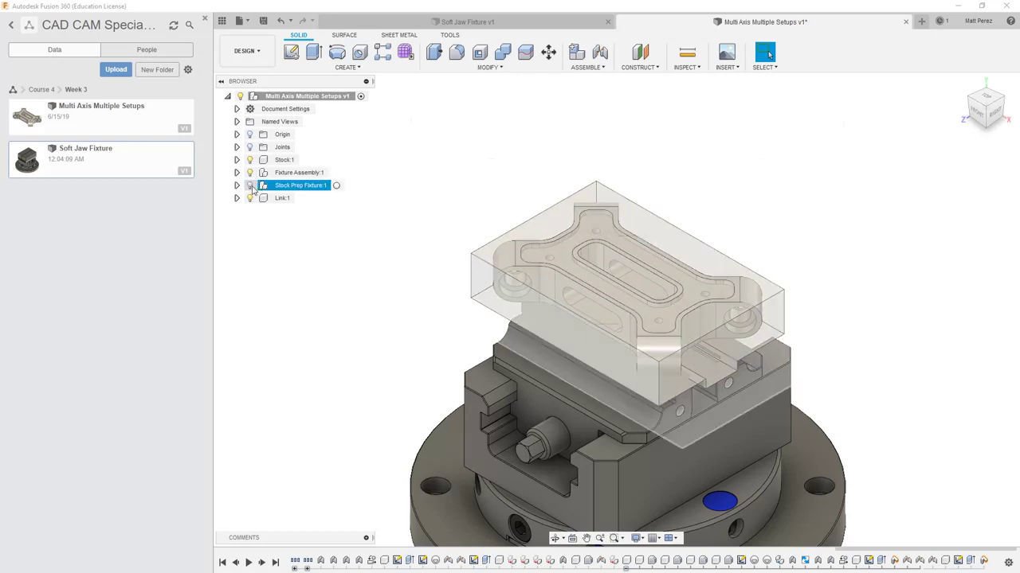
left_click(250, 186)
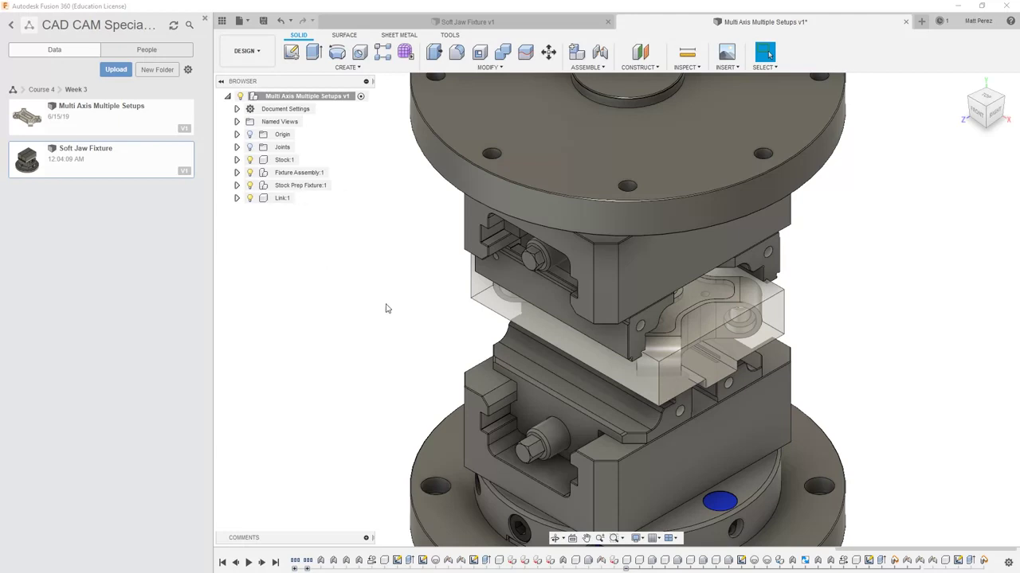
Hide Fixture Assembly:1 and Stock:1, then drag Soft Jaw Fixture into the canvas.
middle_click_drag(385, 307, 333, 254, "shift")
left_click(288, 173)
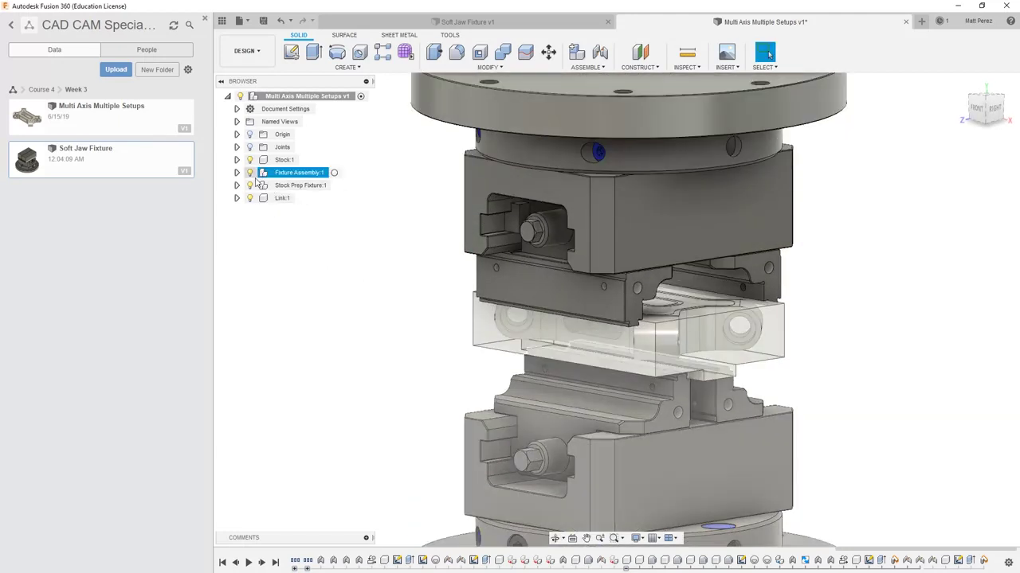
left_click(251, 172)
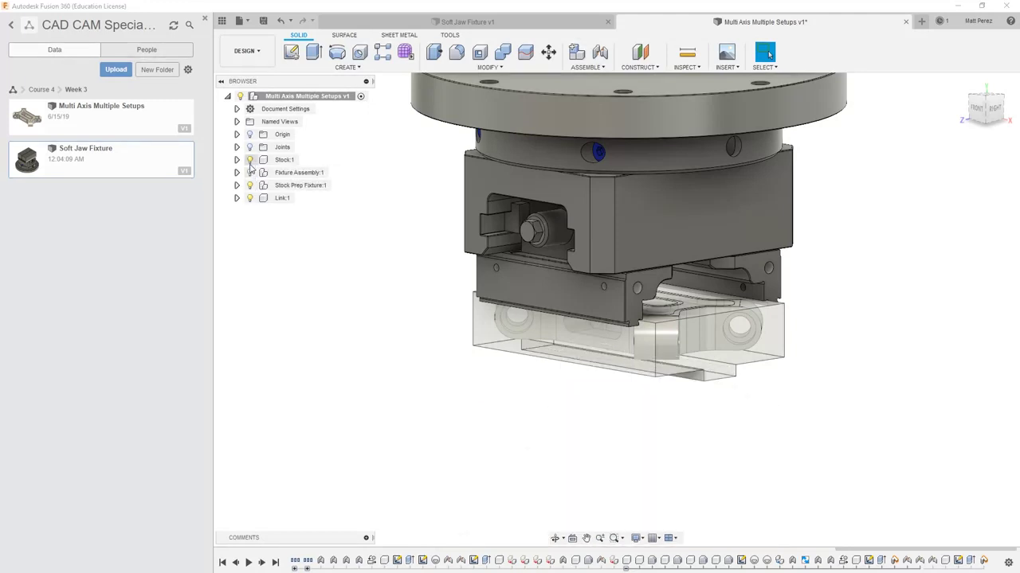
left_click(249, 160)
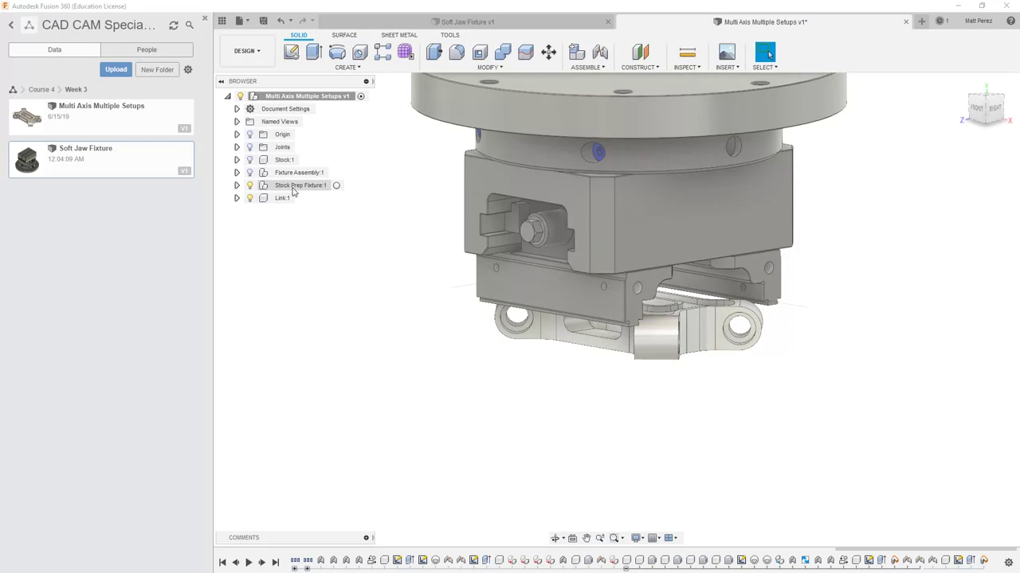
scroll(312, 221, "down", 5)
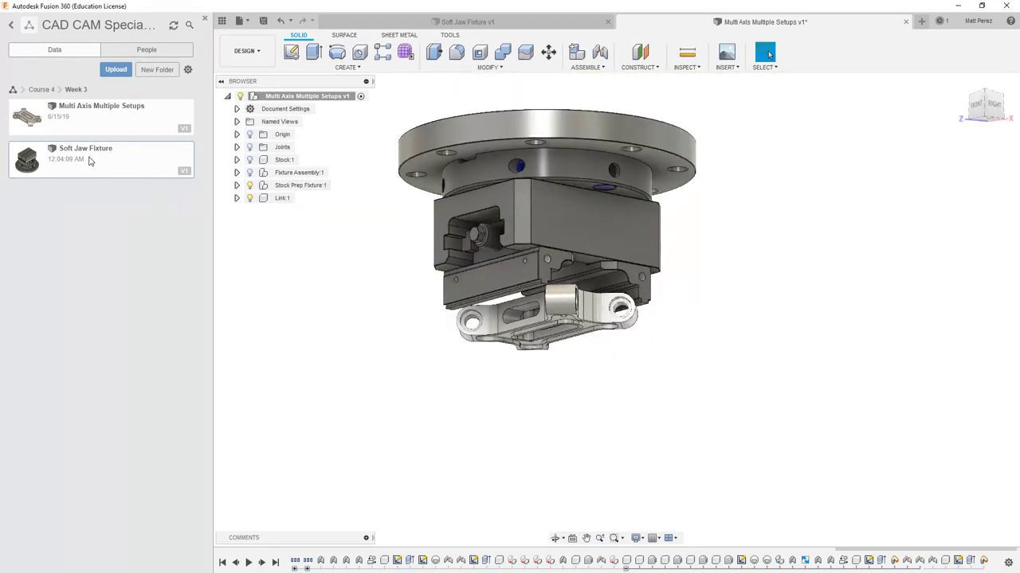
left_click_drag(84, 157, 348, 277)
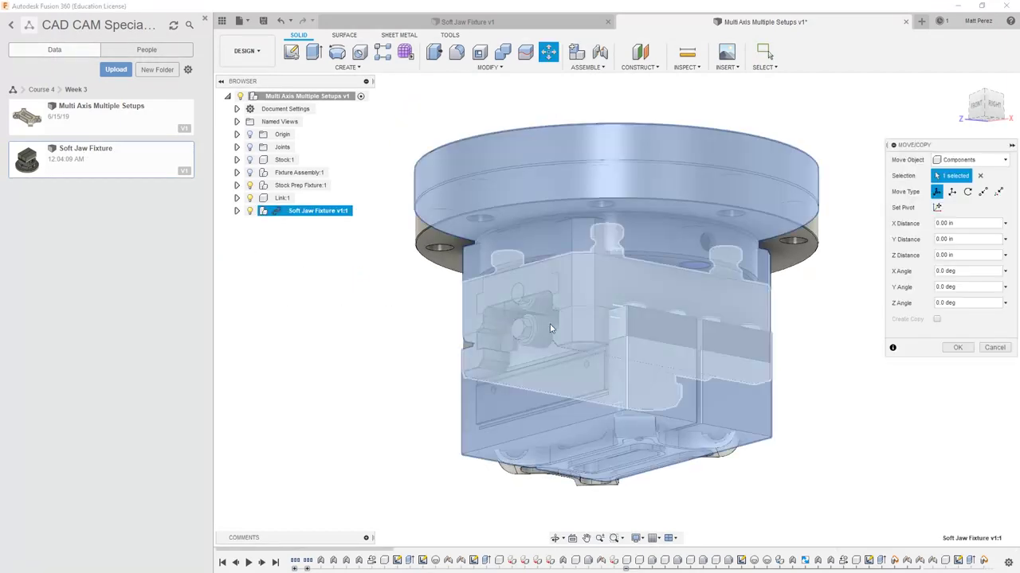
Move the Soft Jaw Fixture up beneath the fixture, checking it against the stock from the right view.
left_click_drag(680, 351, 655, 357)
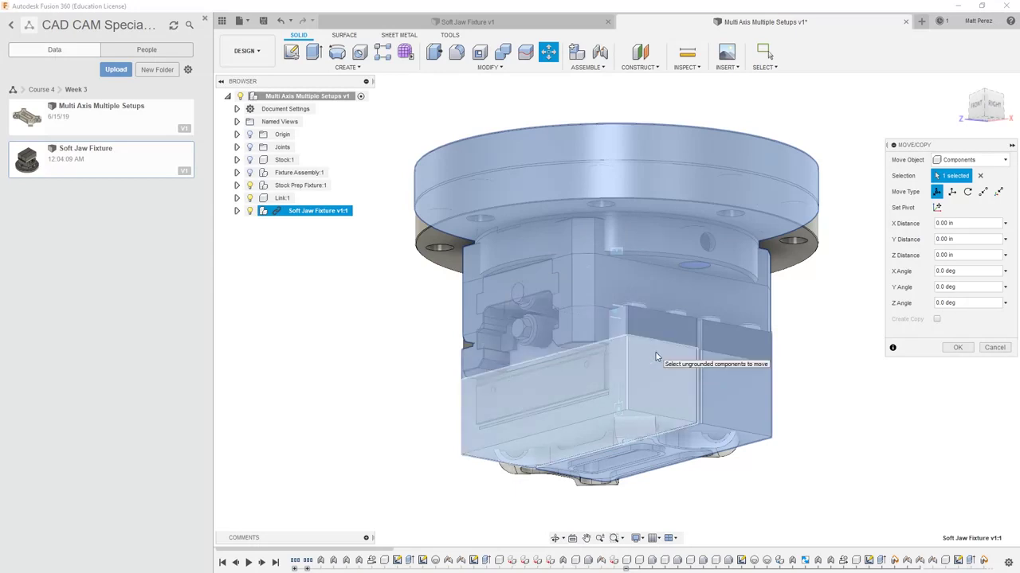
mouse_move(678, 284)
middle_mouse_down("shift")
mouse_move(656, 300)
mouse_move(648, 278)
mouse_move(668, 274)
middle_mouse_up("shift")
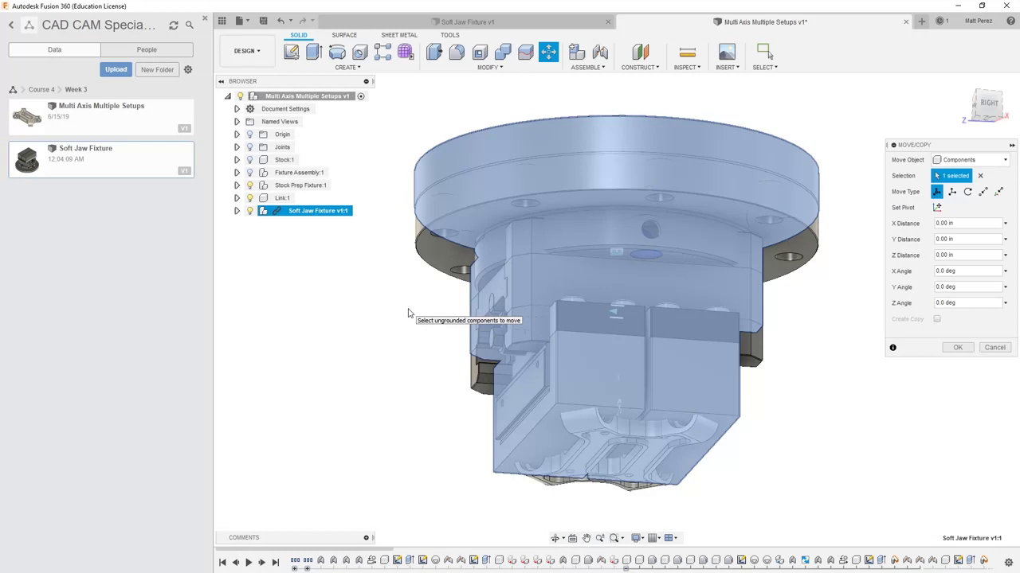
left_click(250, 159)
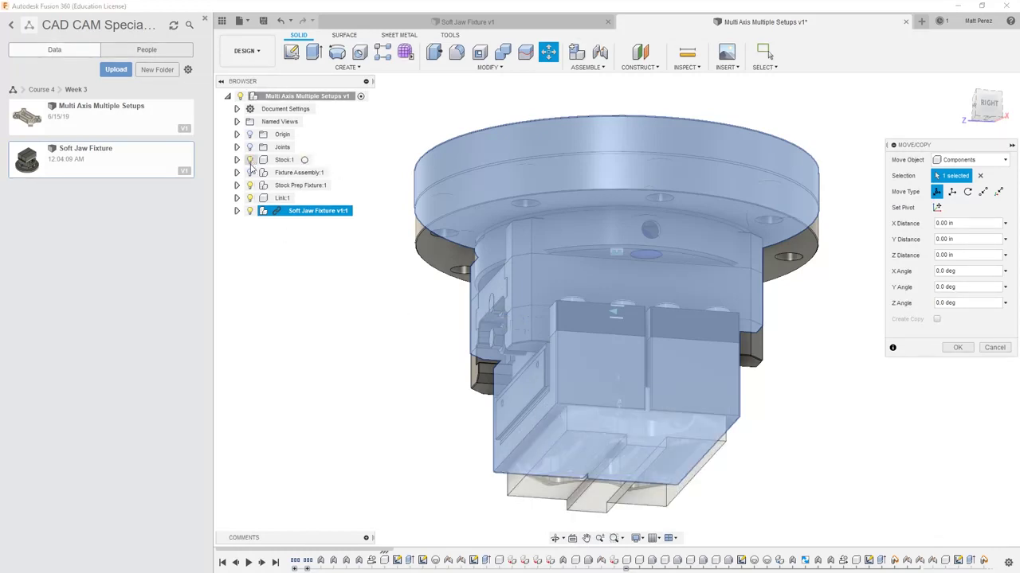
mouse_move(356, 335)
middle_mouse_down("shift")
mouse_move(335, 350)
mouse_move(350, 351)
middle_mouse_up("shift")
scroll(559, 493, "up", 5)
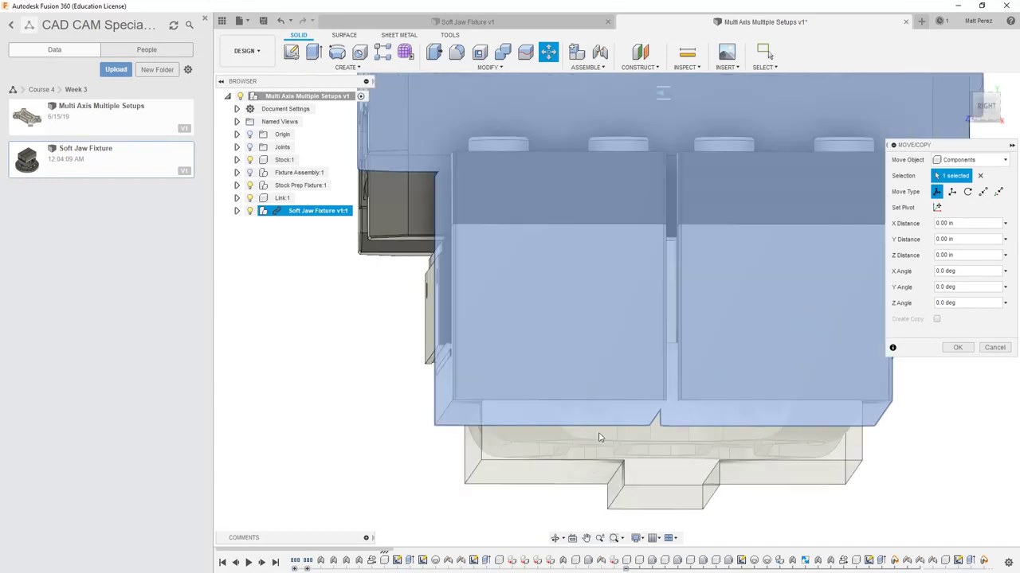
left_click(985, 106)
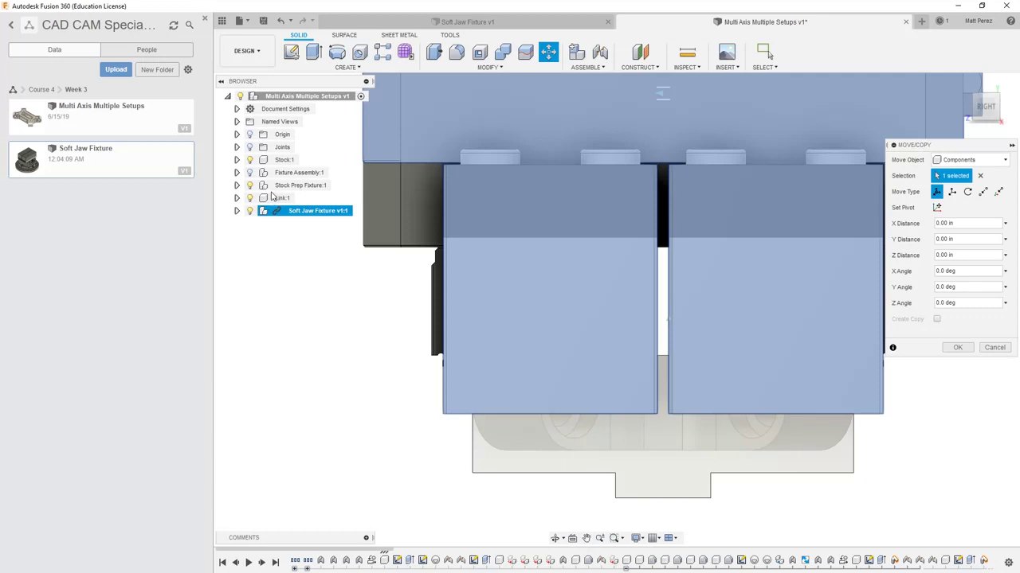
Hide the stock again and confirm the Soft Jaw Fixture placement.
left_click(249, 159)
left_click(954, 350)
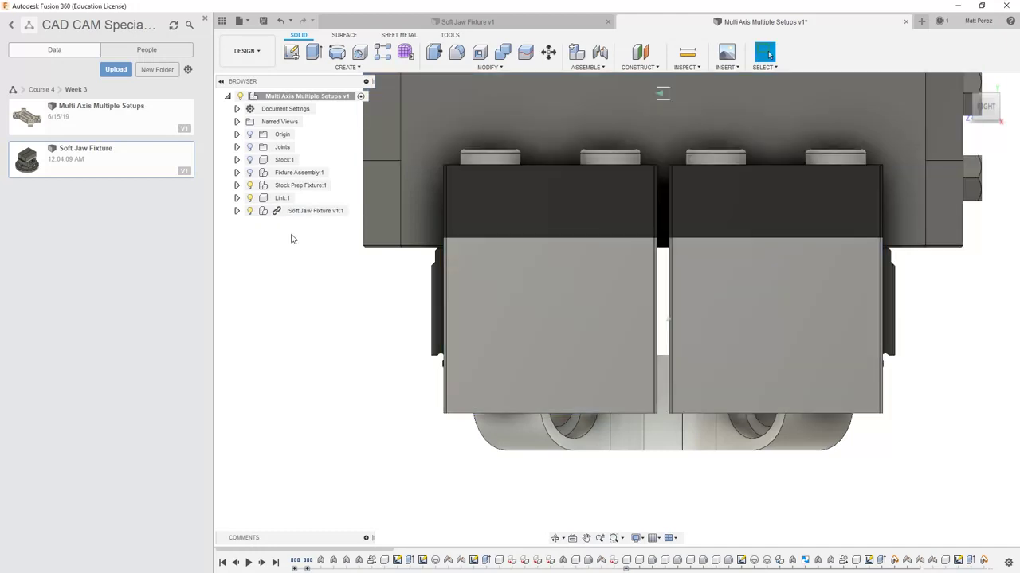
left_click(302, 212)
Ground Soft Jaw Fixture v1:1 and hide Stock Prep Fixture:1.
right_click(301, 213)
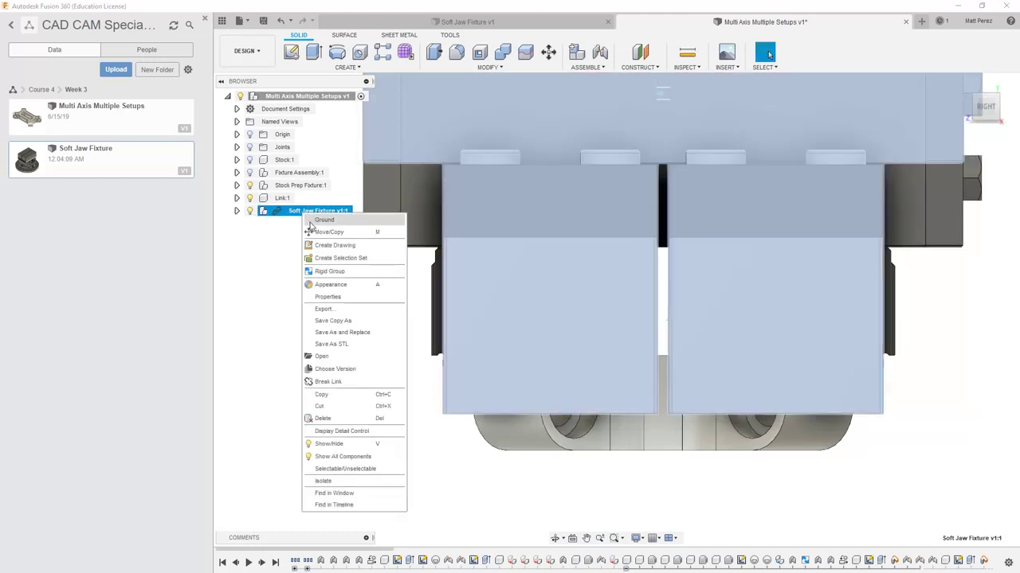
left_click(312, 221)
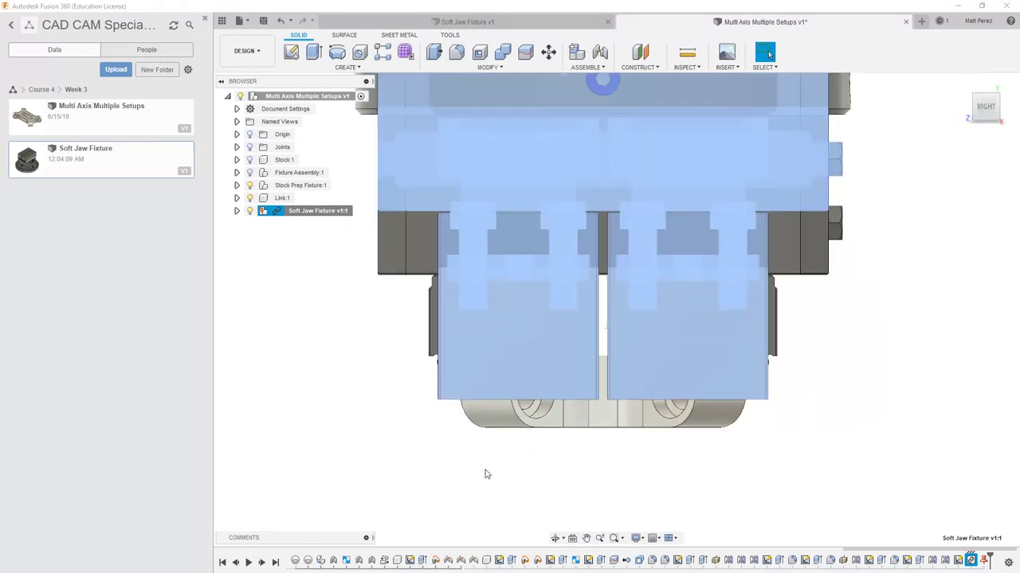
middle_click_drag(485, 473, 573, 445, "shift")
scroll(573, 444, "down", 3)
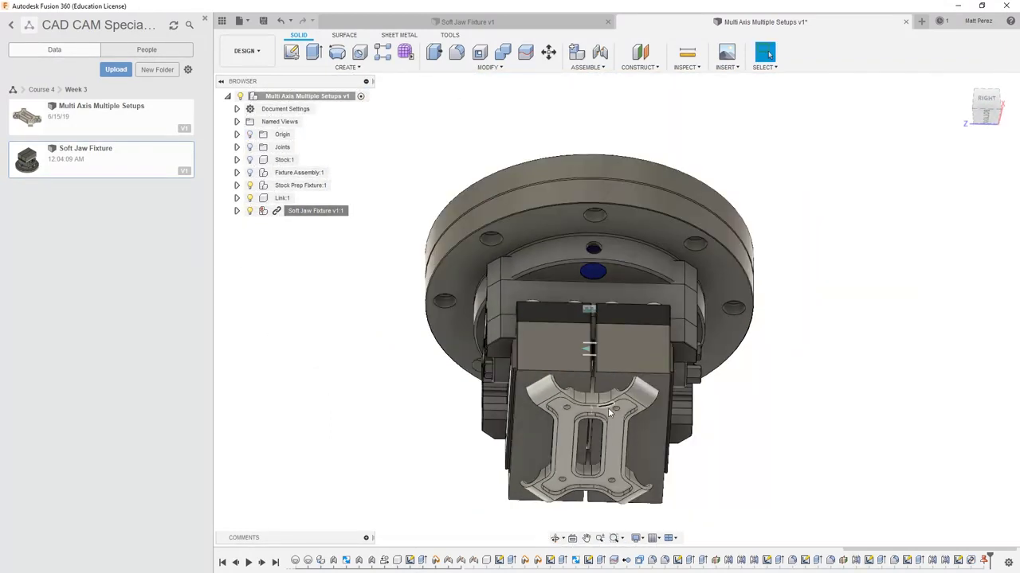
left_click(249, 185)
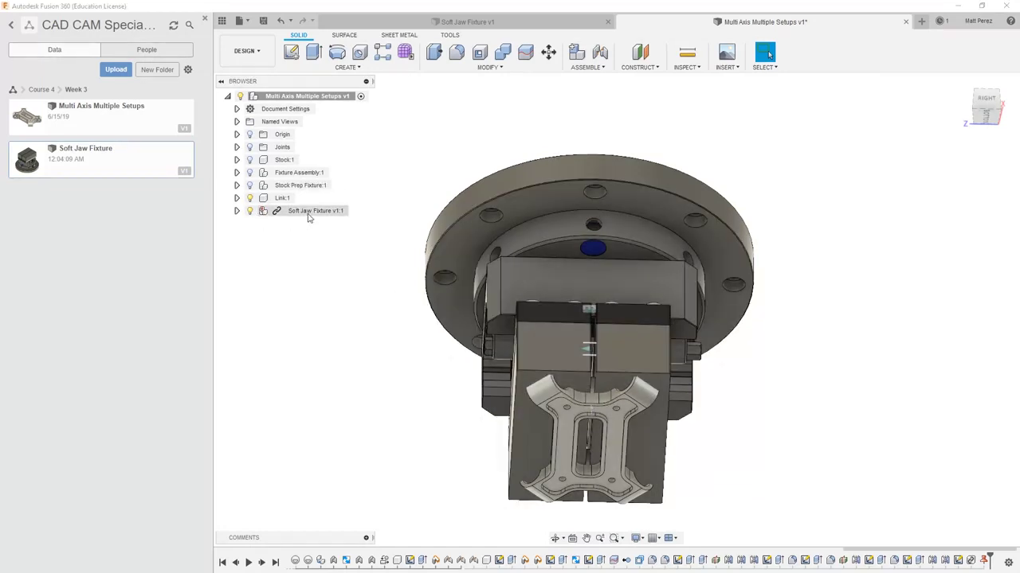
Check the link part seated in the soft jaw pocket, return to Home view, and save.
left_click(285, 198)
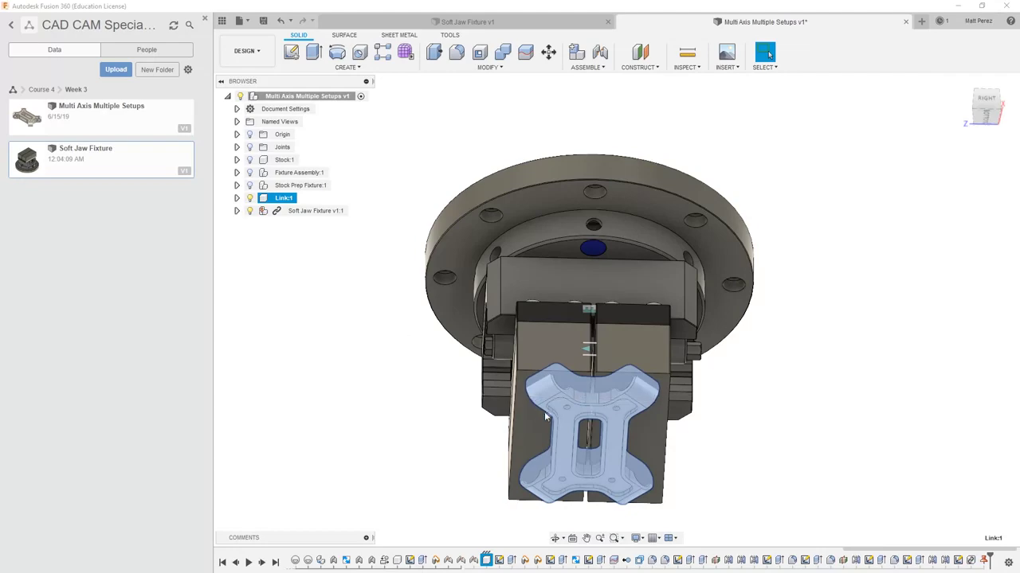
middle_click_drag(547, 416, 530, 297, "shift")
key("Escape")
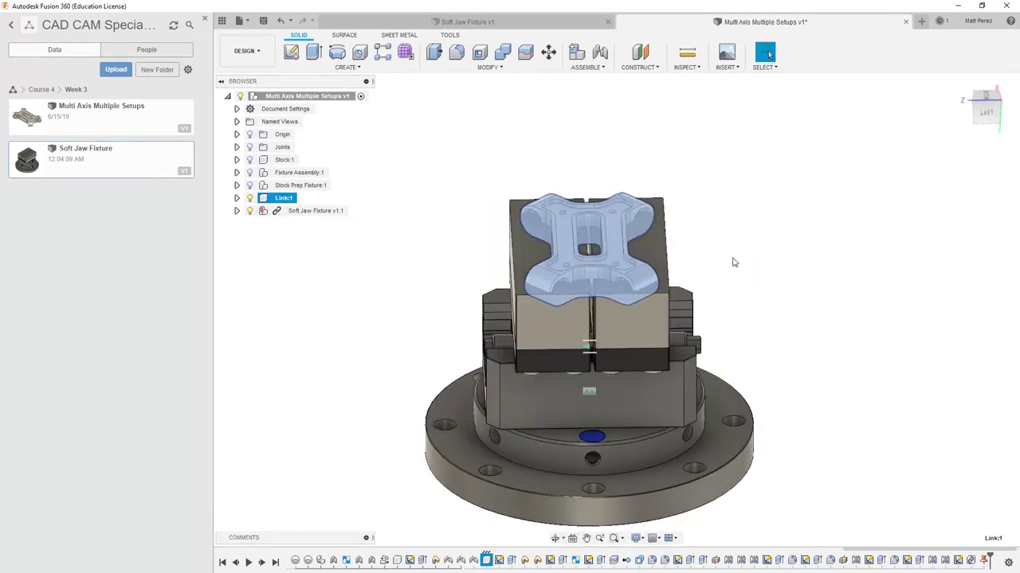
left_click(735, 262)
scroll(607, 235, "up", 3)
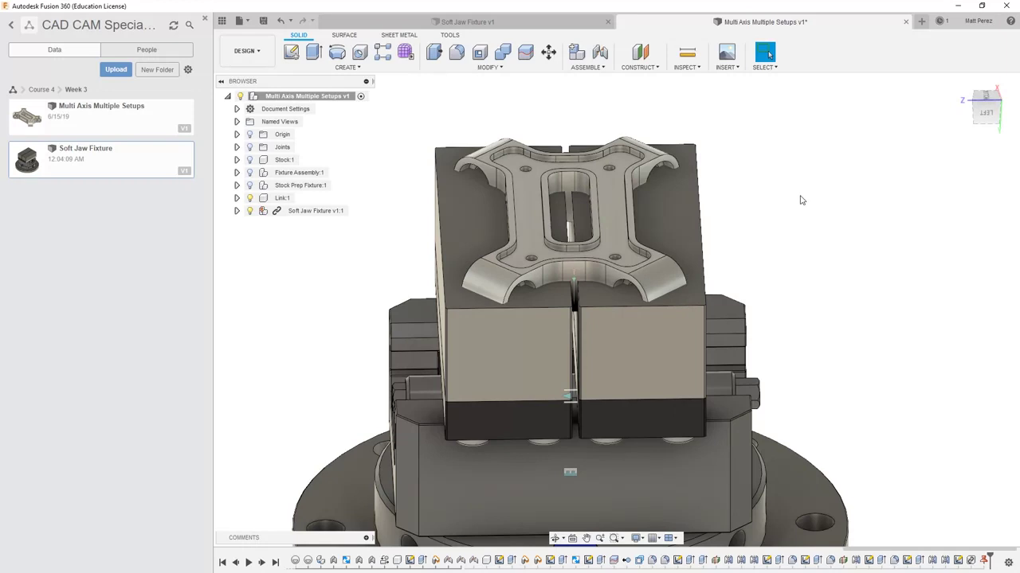
left_click(974, 106)
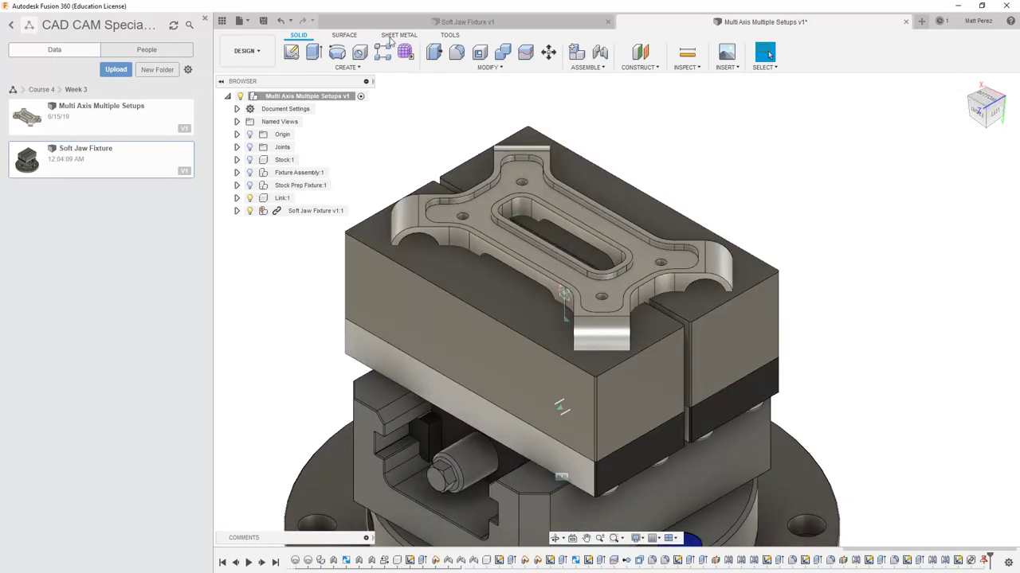
left_click(264, 20)
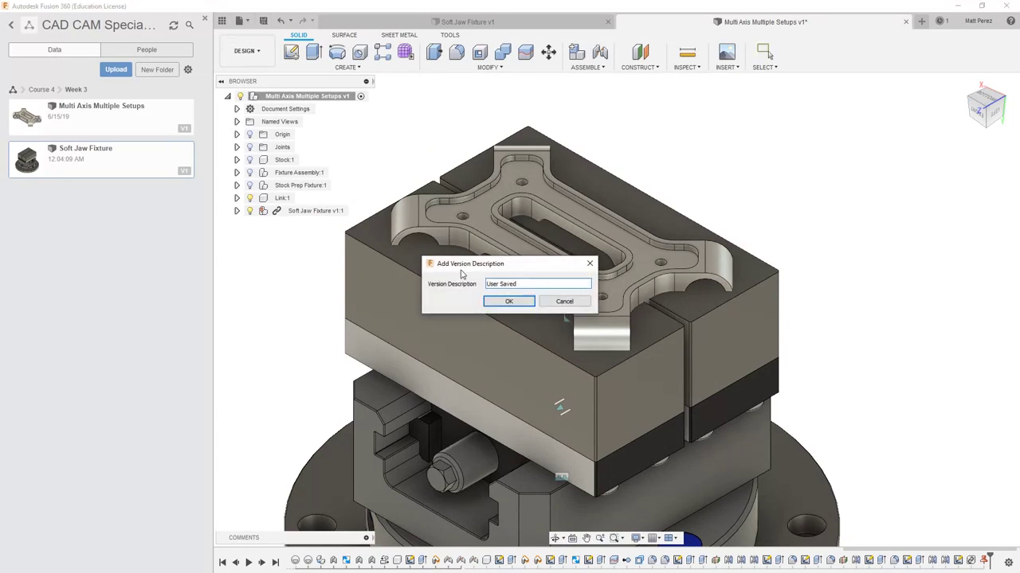